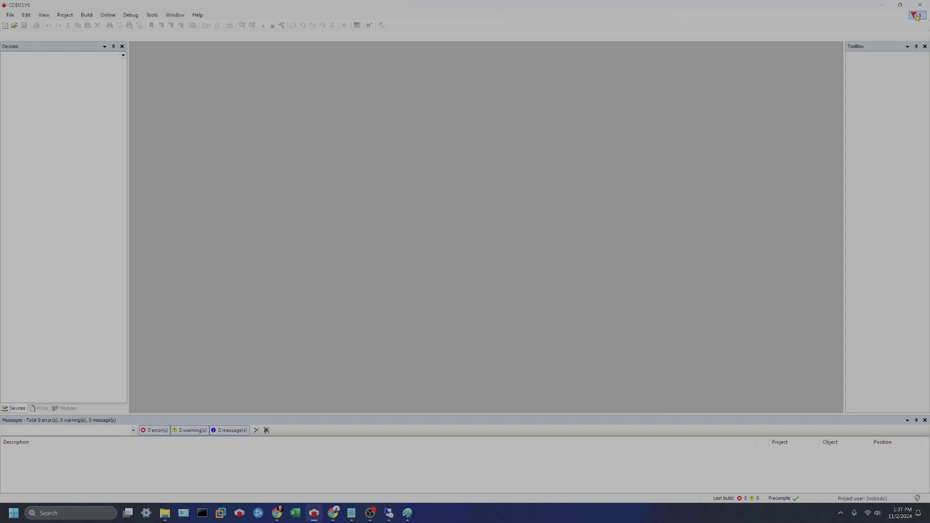
Read the add-on update notifications in a widened pane, and close the notifications.
{"action": "left_click", "coordinate": [916, 16]}
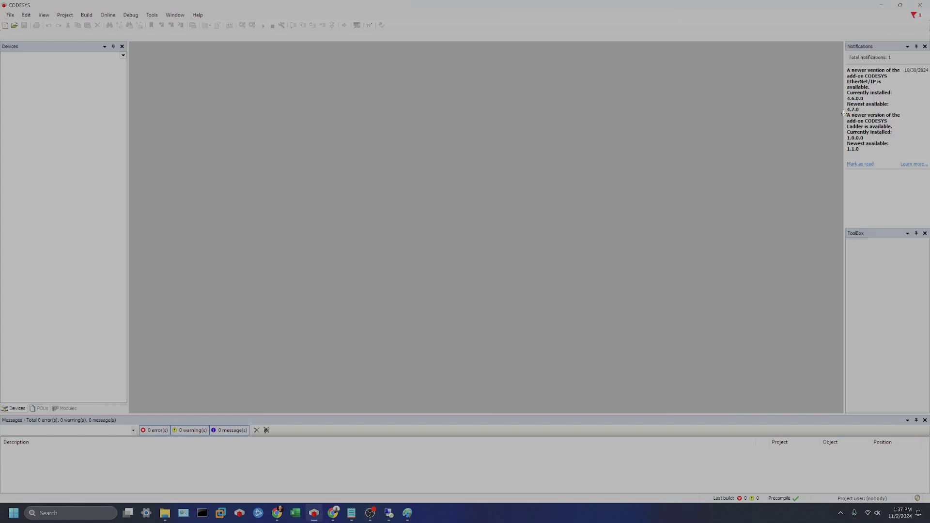
{"action": "left_click_drag", "start_coordinate": [844, 116], "coordinate": [685, 154]}
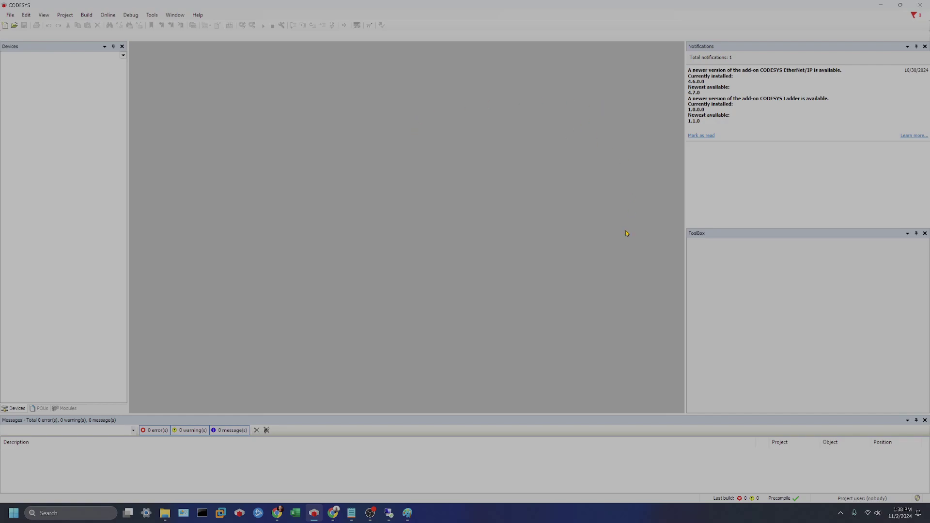
{"action": "left_click_drag", "start_coordinate": [686, 266], "coordinate": [779, 271]}
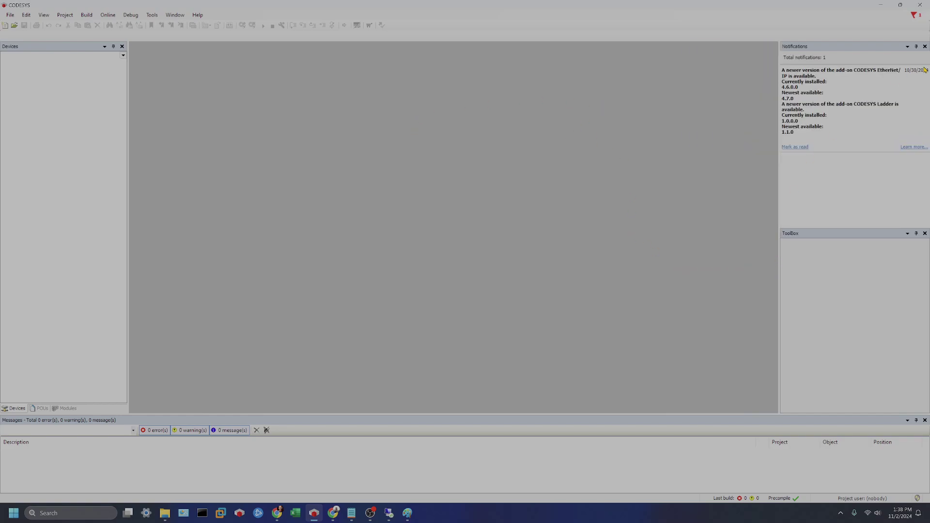
{"action": "left_click", "coordinate": [924, 46]}
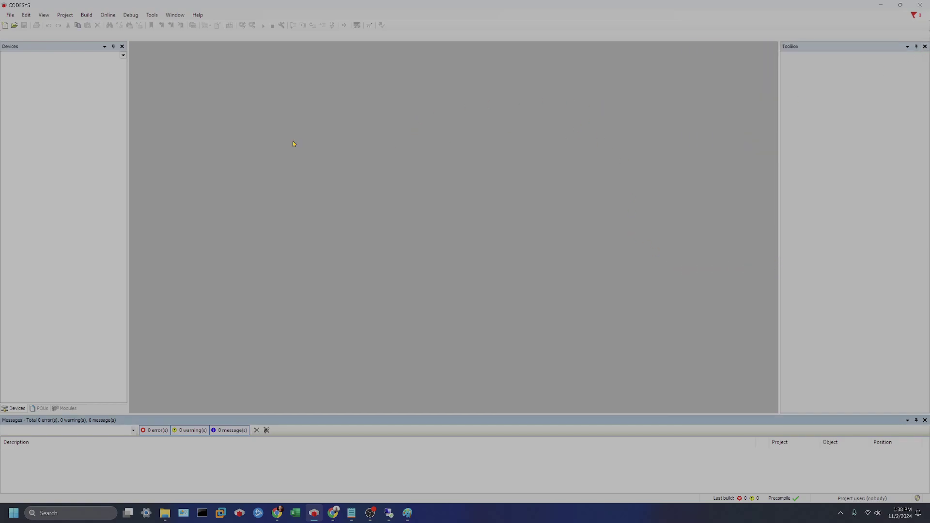
Open the CODESYS Installer and look through the list of installed add-ons.
{"action": "left_click", "coordinate": [151, 16]}
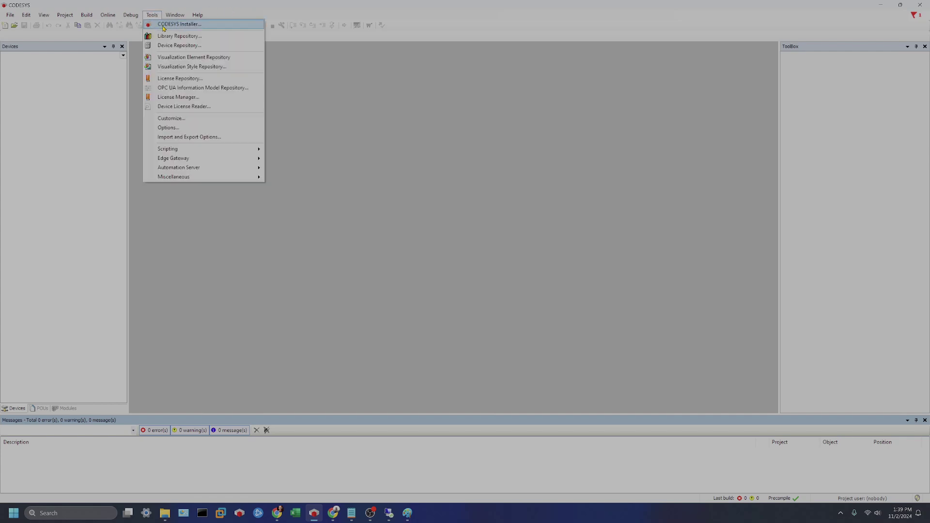
{"action": "left_click", "coordinate": [208, 25]}
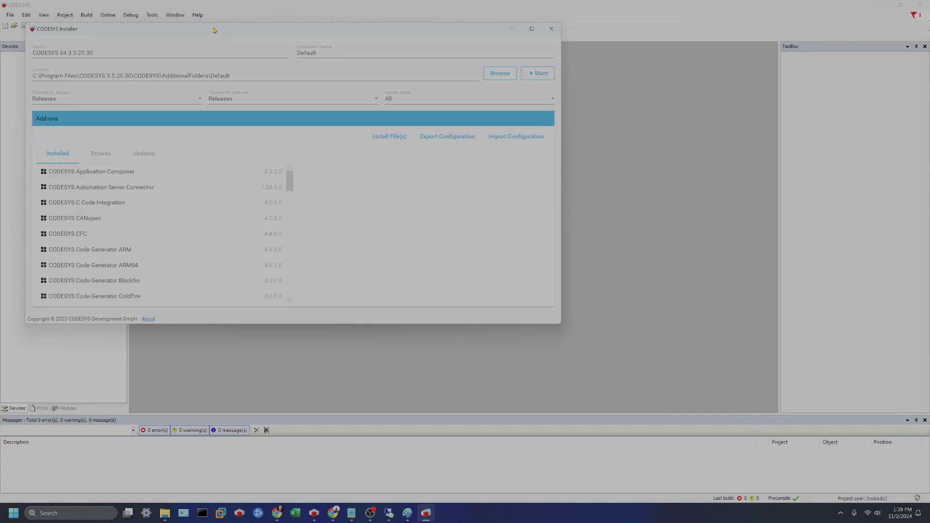
{"action": "scroll", "coordinate": [150, 216], "scroll_direction": "down", "scroll_amount": 5}
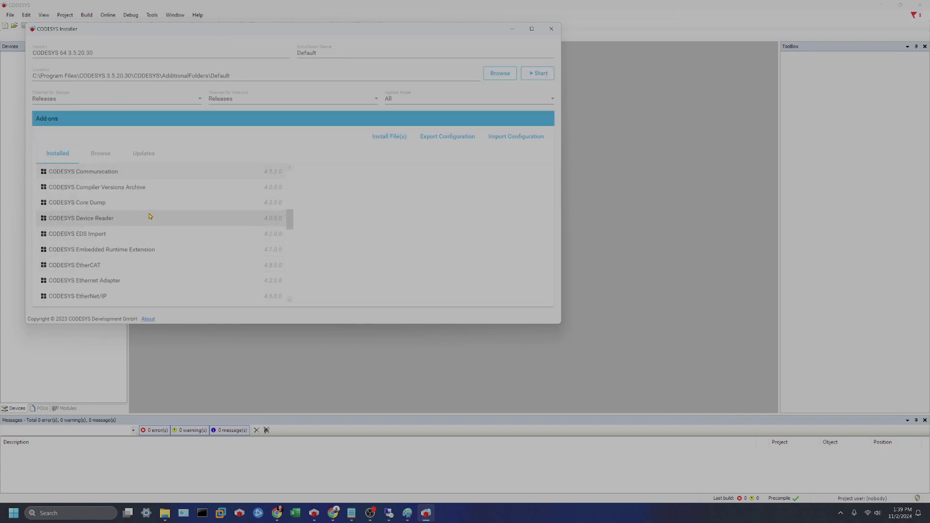
{"action": "scroll", "coordinate": [148, 216], "scroll_direction": "down", "scroll_amount": 5}
{"action": "scroll", "coordinate": [146, 257], "scroll_direction": "up", "scroll_amount": 6}
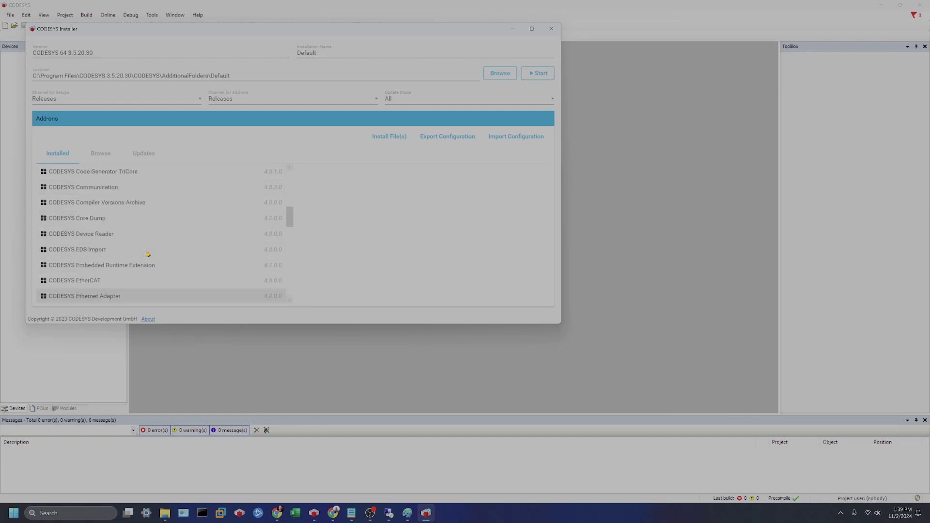
{"action": "scroll", "coordinate": [148, 253], "scroll_direction": "up", "scroll_amount": 4}
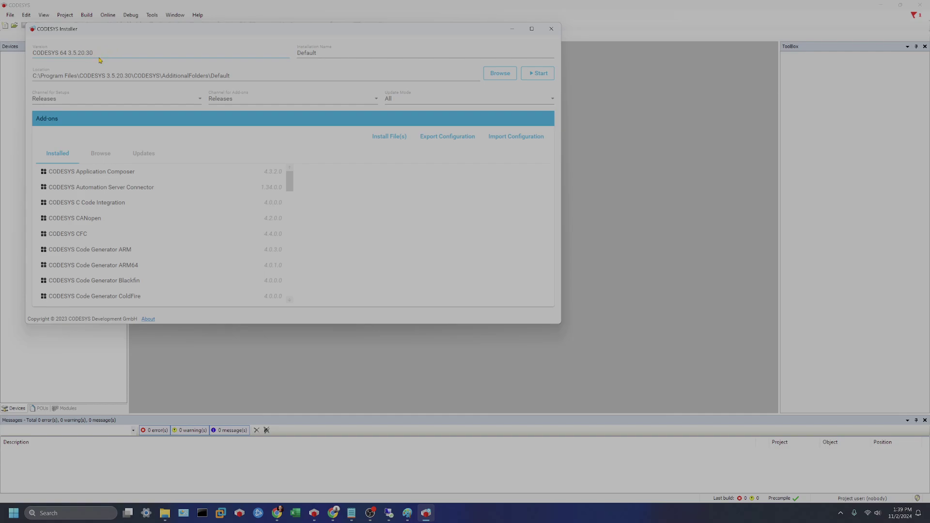
Browse the available add-ons and show the details of CODESYS Control for Raspberry PI.
{"action": "left_click", "coordinate": [102, 156]}
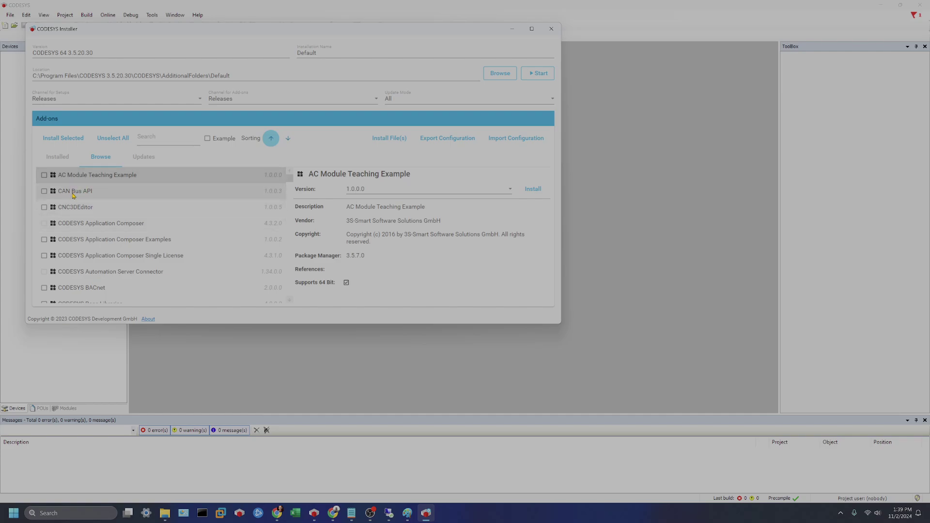
{"action": "scroll", "coordinate": [182, 211], "scroll_direction": "down", "scroll_amount": 1}
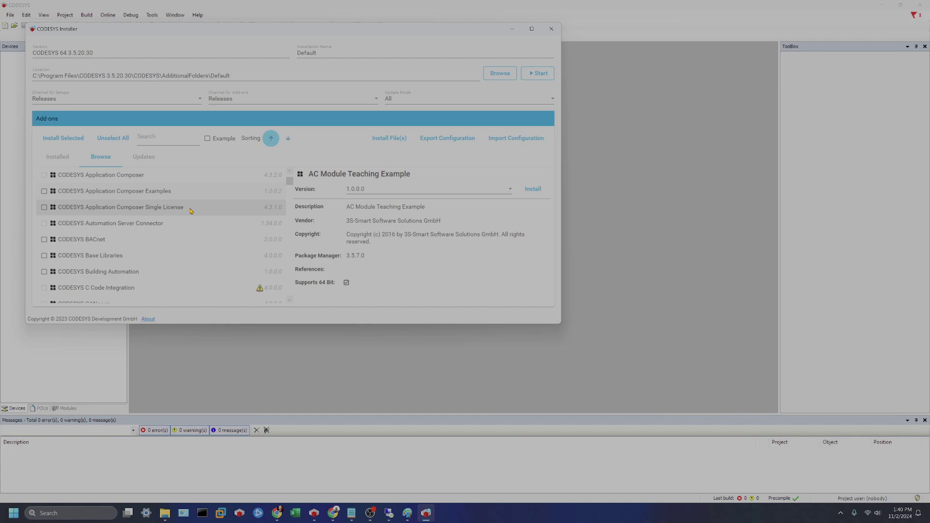
{"action": "scroll", "coordinate": [194, 212], "scroll_direction": "down", "scroll_amount": 1}
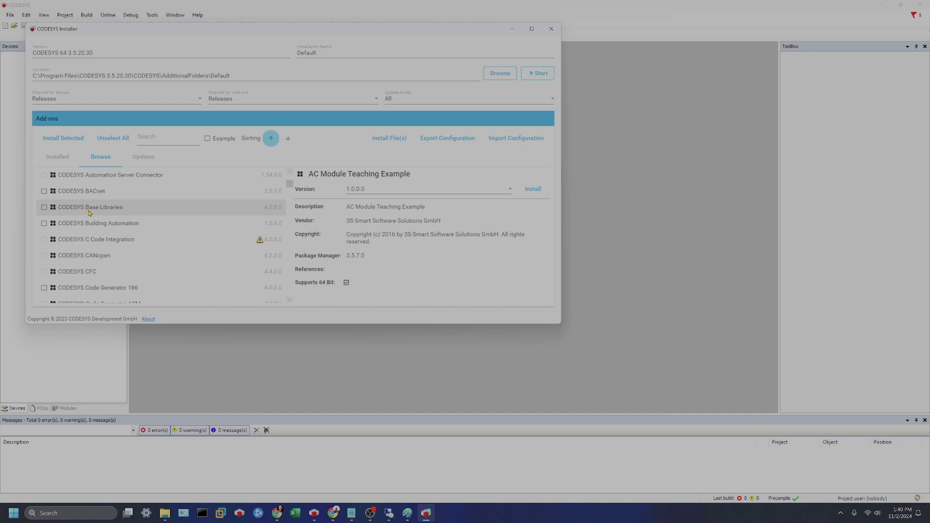
{"action": "scroll", "coordinate": [160, 210], "scroll_direction": "down", "scroll_amount": 2}
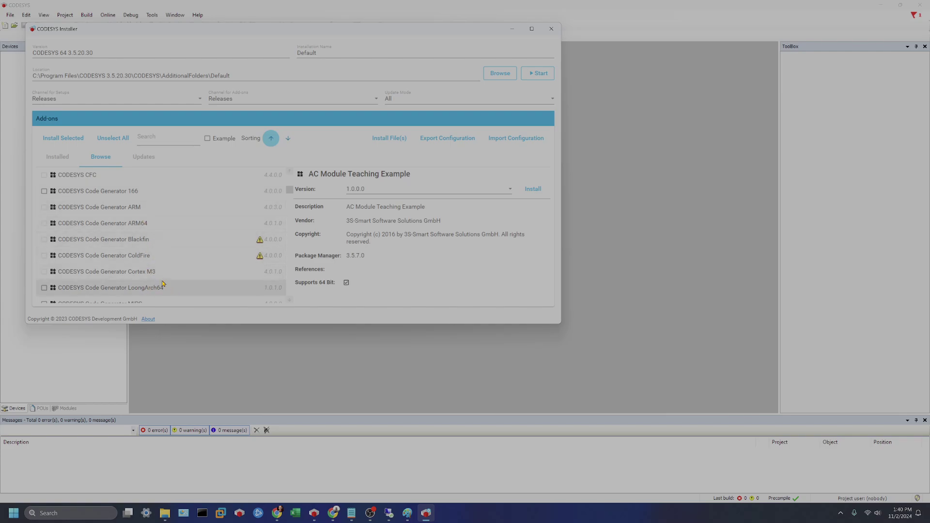
{"action": "scroll", "coordinate": [187, 250], "scroll_direction": "down", "scroll_amount": 2}
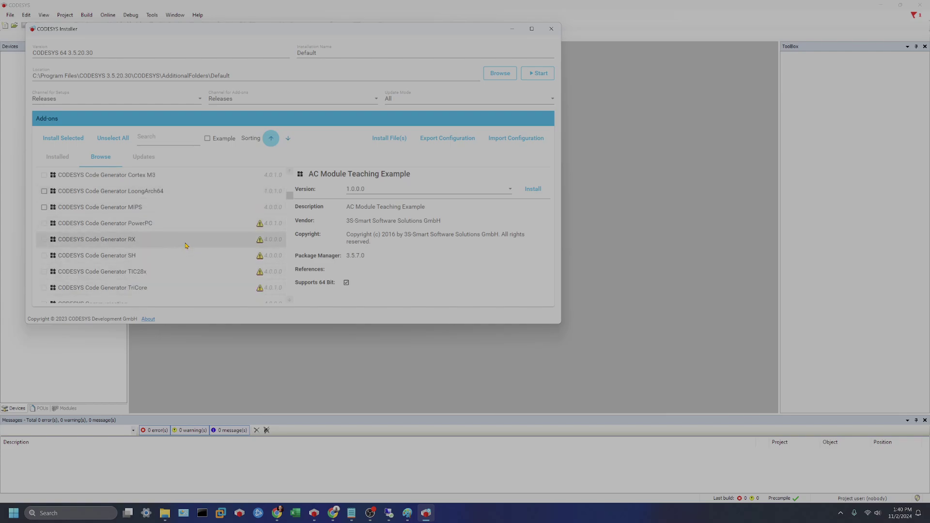
{"action": "scroll", "coordinate": [186, 242], "scroll_direction": "down", "scroll_amount": 3}
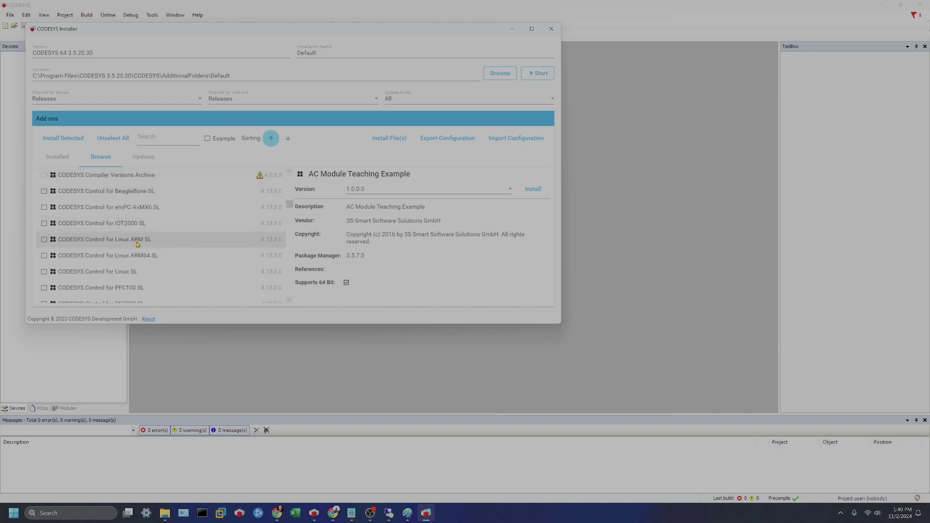
{"action": "scroll", "coordinate": [198, 242], "scroll_direction": "down", "scroll_amount": 1}
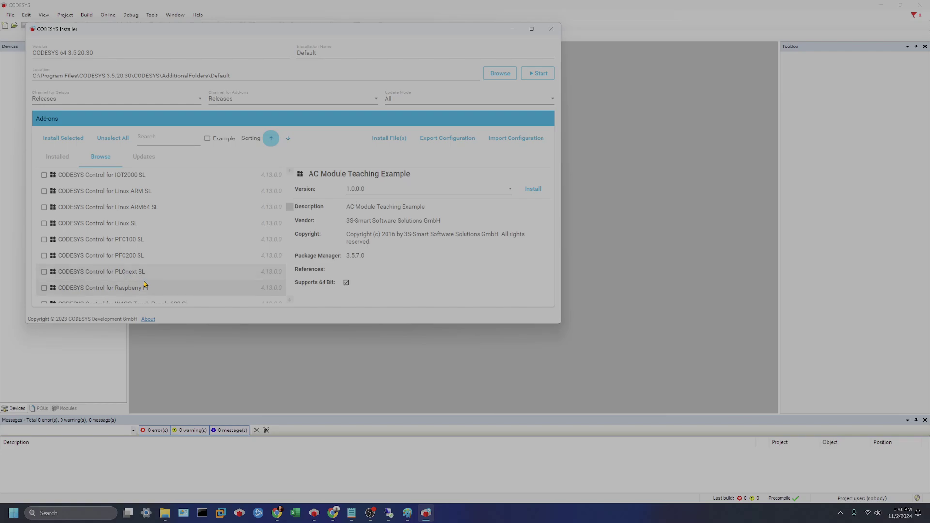
{"action": "left_click", "coordinate": [191, 285]}
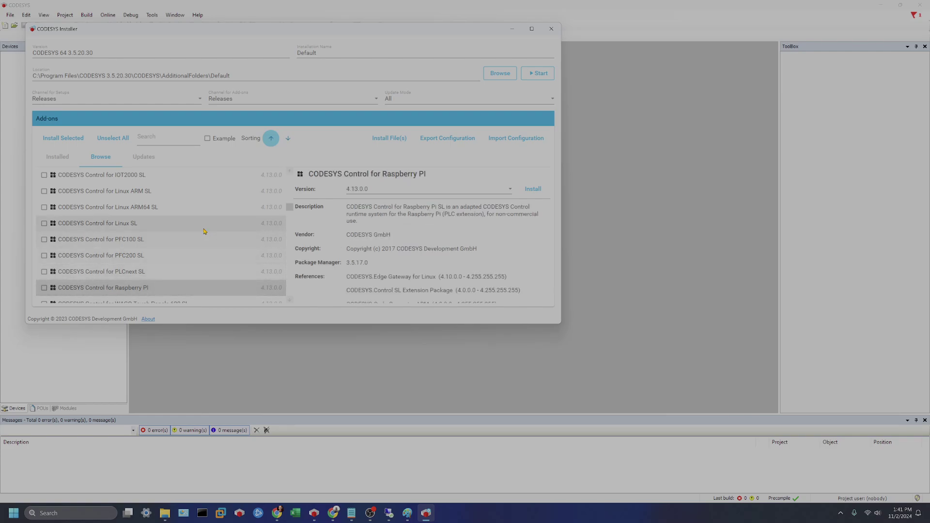
Look through the remaining available add-ons, including EtherNet/IP and Ladder, and show the pending add-on updates.
{"action": "scroll", "coordinate": [208, 203], "scroll_direction": "down", "scroll_amount": 1}
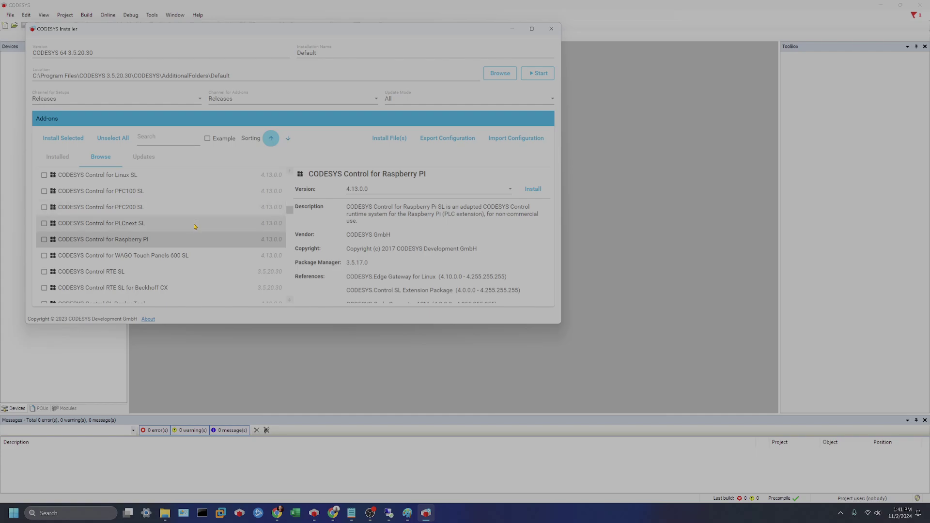
{"action": "scroll", "coordinate": [195, 226], "scroll_direction": "down", "scroll_amount": 2}
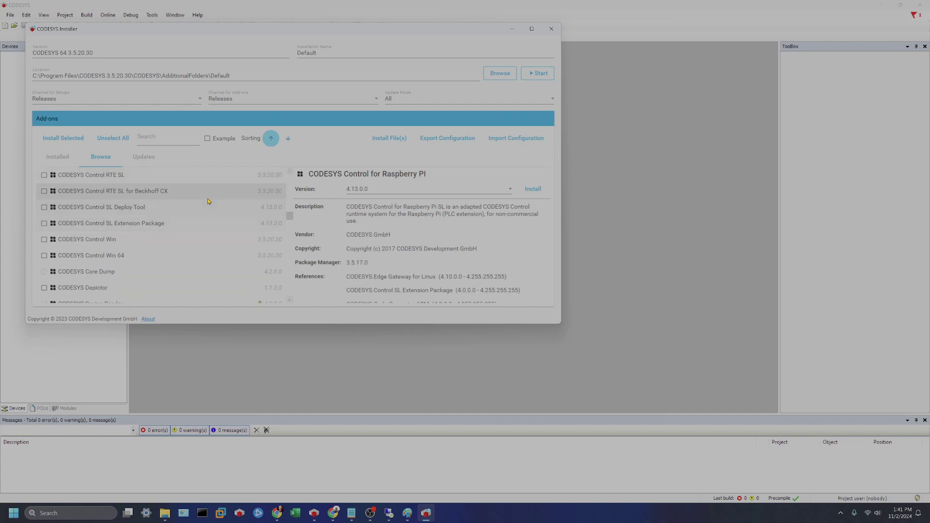
{"action": "scroll", "coordinate": [180, 224], "scroll_direction": "down", "scroll_amount": 3}
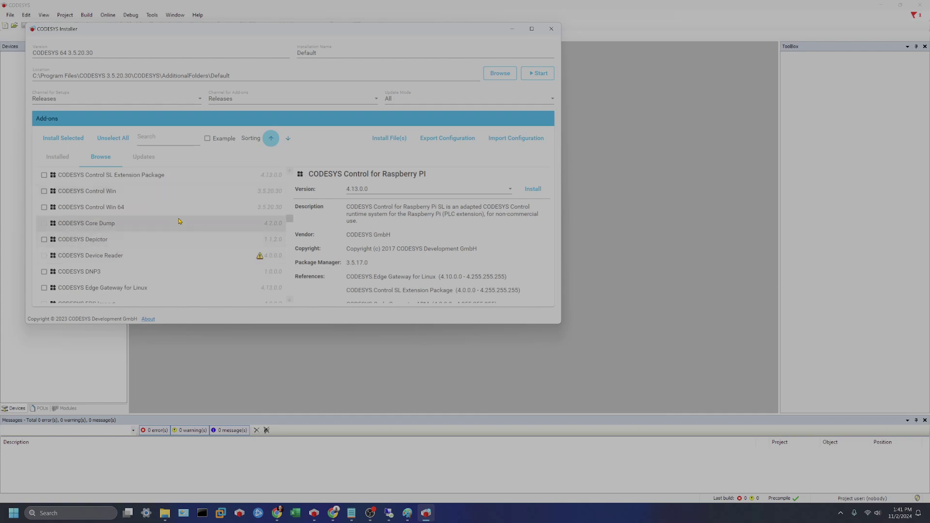
{"action": "scroll", "coordinate": [179, 225], "scroll_direction": "down", "scroll_amount": 2}
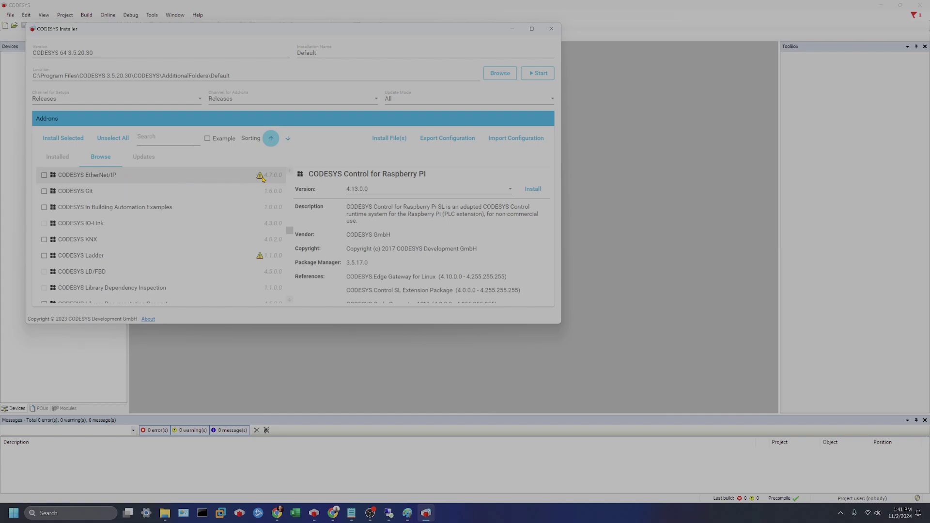
{"action": "mouse_move", "coordinate": [259, 178]}
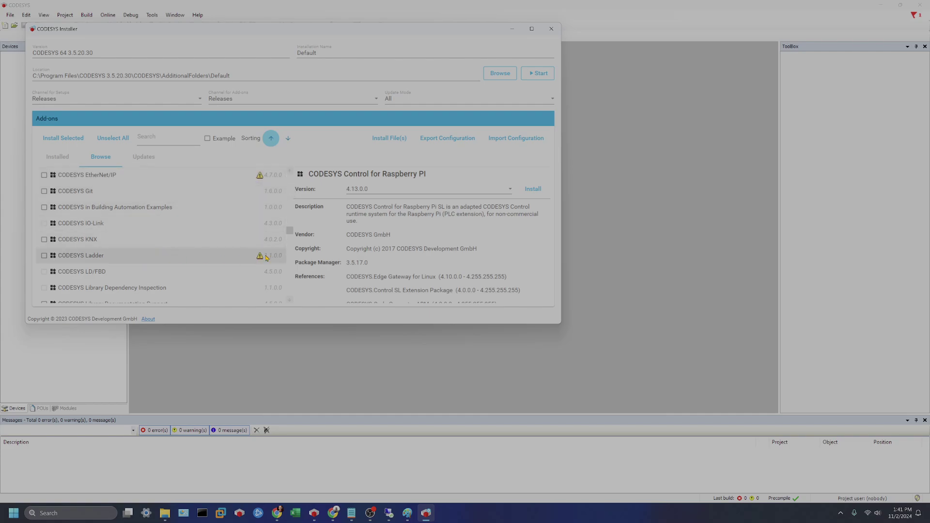
{"action": "scroll", "coordinate": [201, 239], "scroll_direction": "down", "scroll_amount": 4}
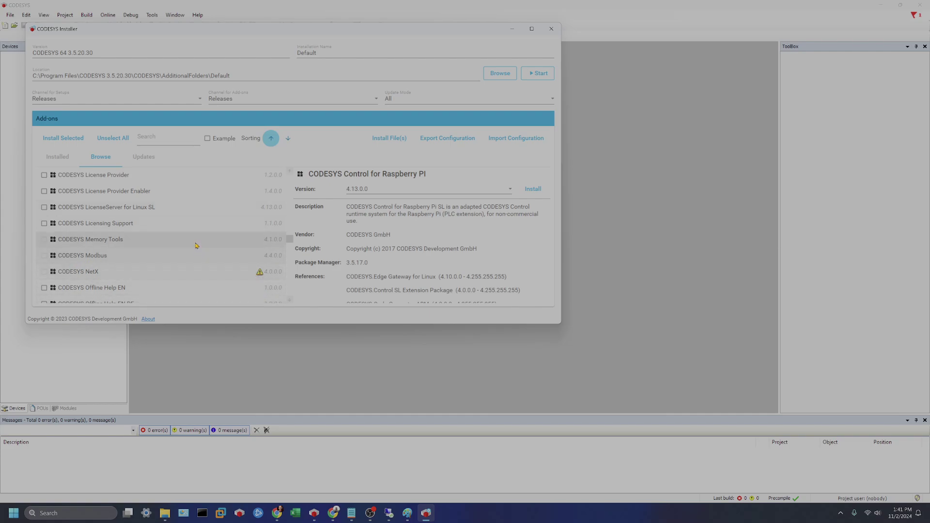
{"action": "scroll", "coordinate": [196, 246], "scroll_direction": "down", "scroll_amount": 6}
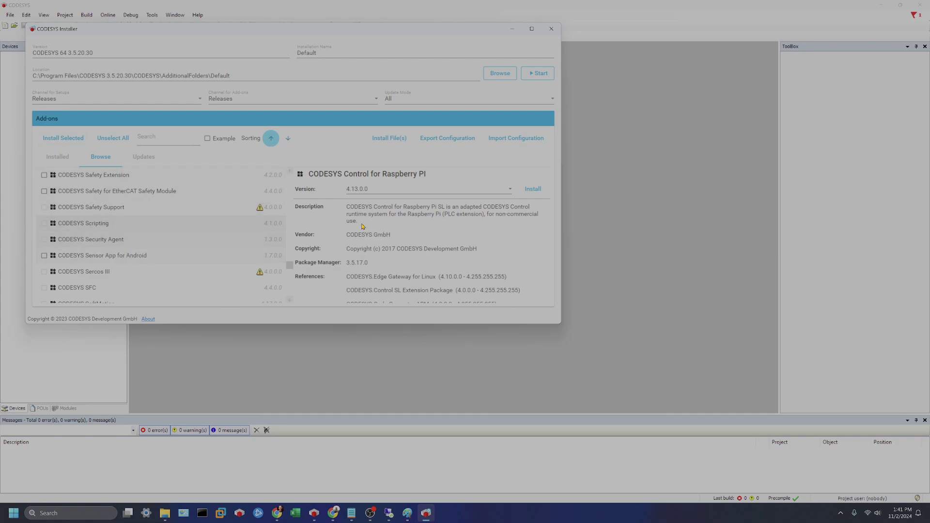
{"action": "left_click", "coordinate": [143, 157]}
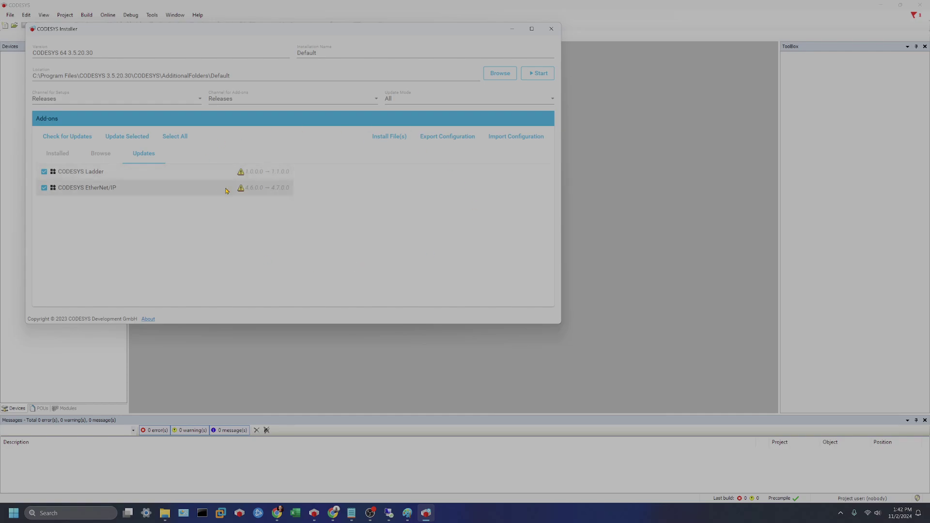
Close the installer and CODESYS, and run the standalone CODESYS Installer as administrator.
{"action": "left_click", "coordinate": [551, 28]}
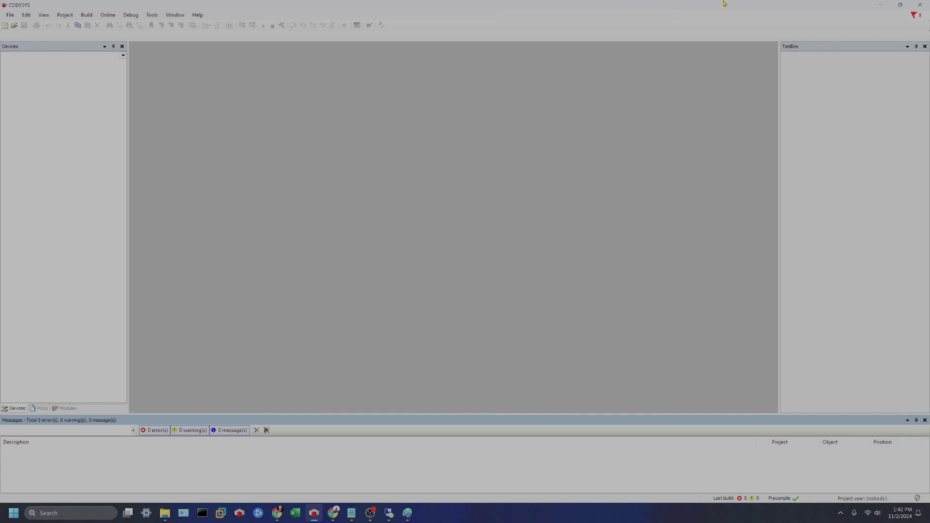
{"action": "left_click", "coordinate": [924, 4]}
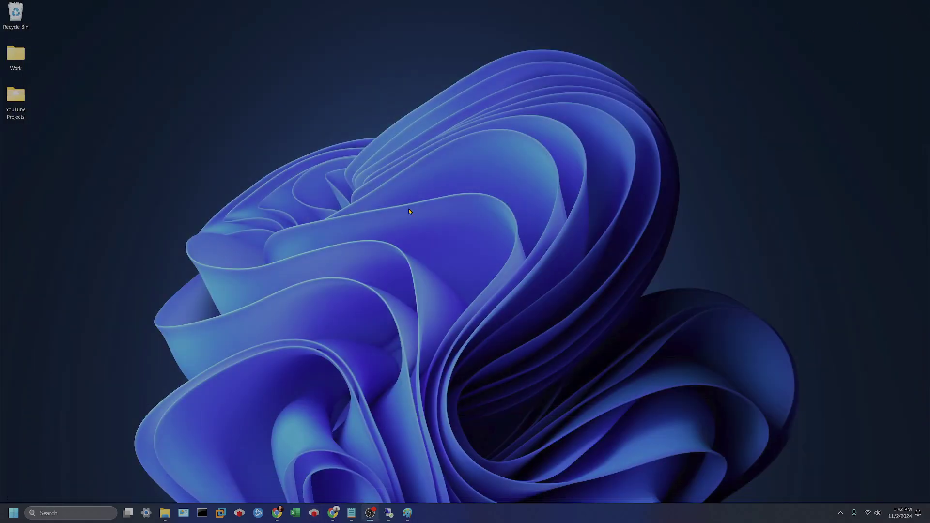
{"action": "key", "text": "super"}
{"action": "type", "text": "cod"}
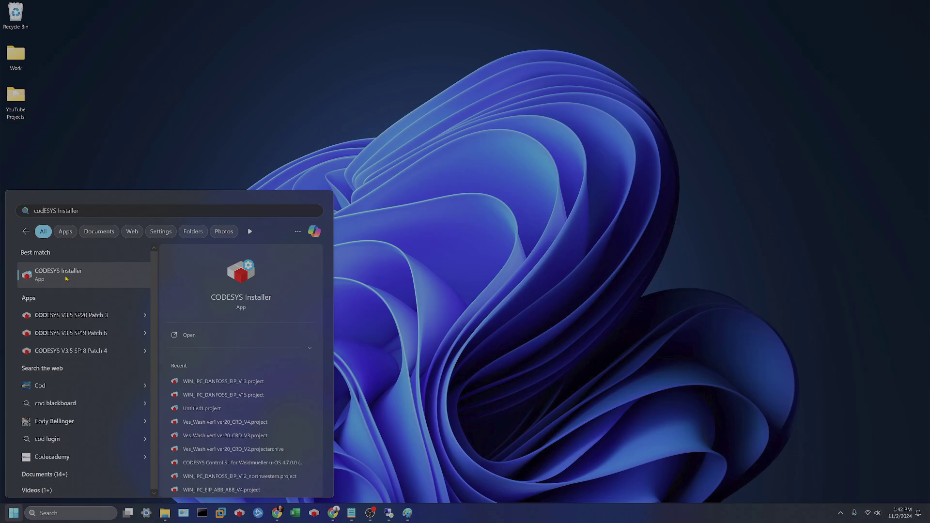
{"action": "right_click", "coordinate": [71, 273]}
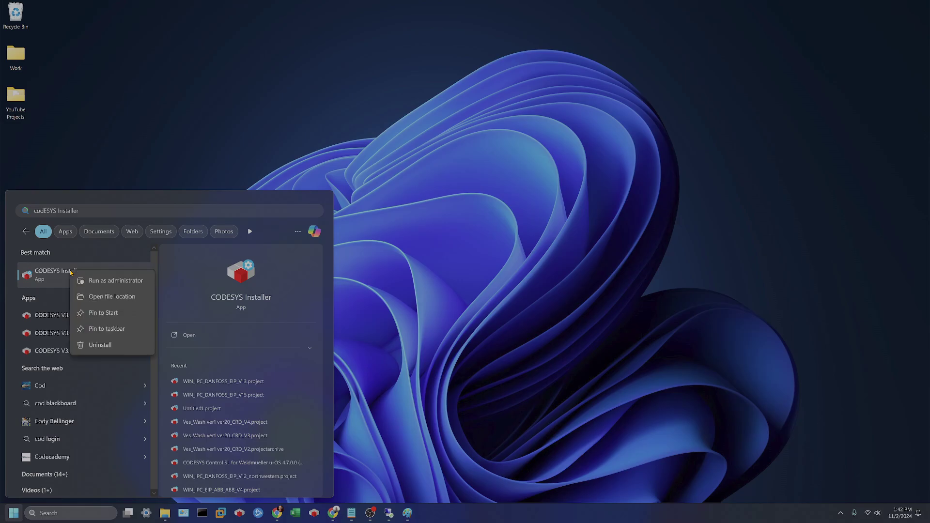
{"action": "left_click", "coordinate": [108, 281]}
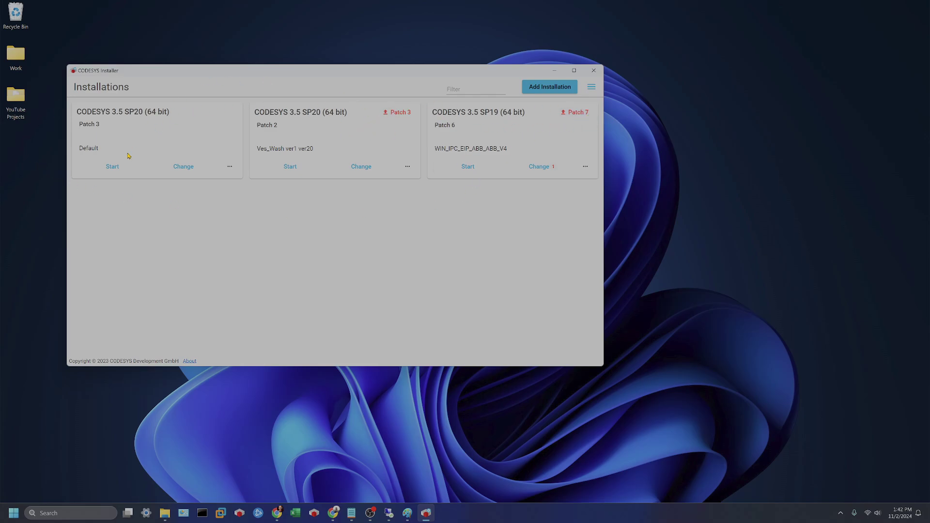
Review the setup versions offered for a new x64 installation, and cancel without adding one.
{"action": "left_click", "coordinate": [544, 88]}
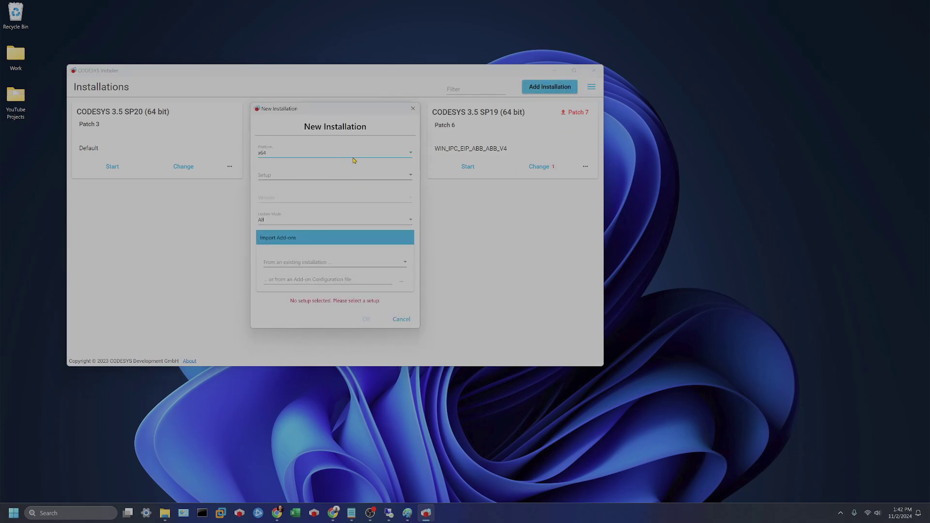
{"action": "left_click", "coordinate": [341, 176]}
{"action": "left_click", "coordinate": [410, 175]}
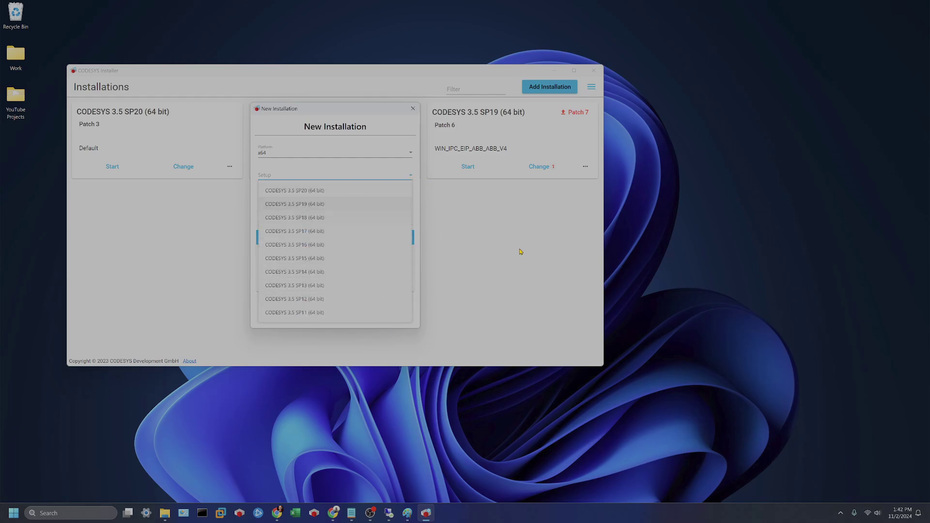
{"action": "key", "text": "Escape"}
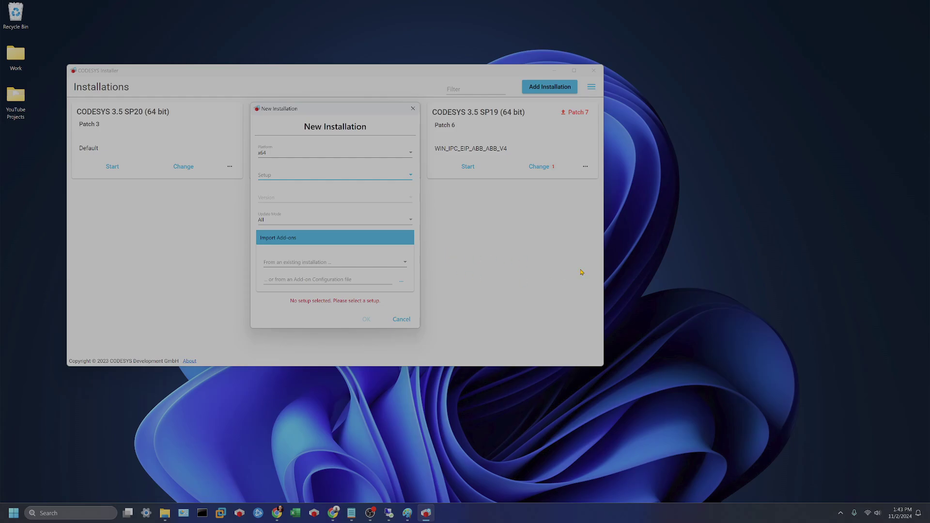
{"action": "left_click", "coordinate": [400, 318]}
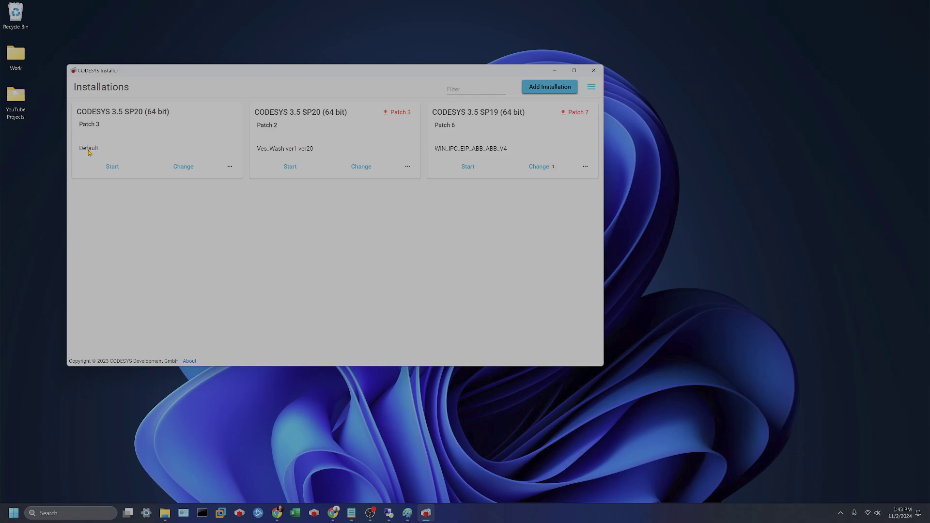
Check the Default installation for add-on updates and start updating CODESYS Ladder to 1.1.0.0 and CODESYS EtherNet/IP to 4.7.0.0.
{"action": "left_click", "coordinate": [184, 168]}
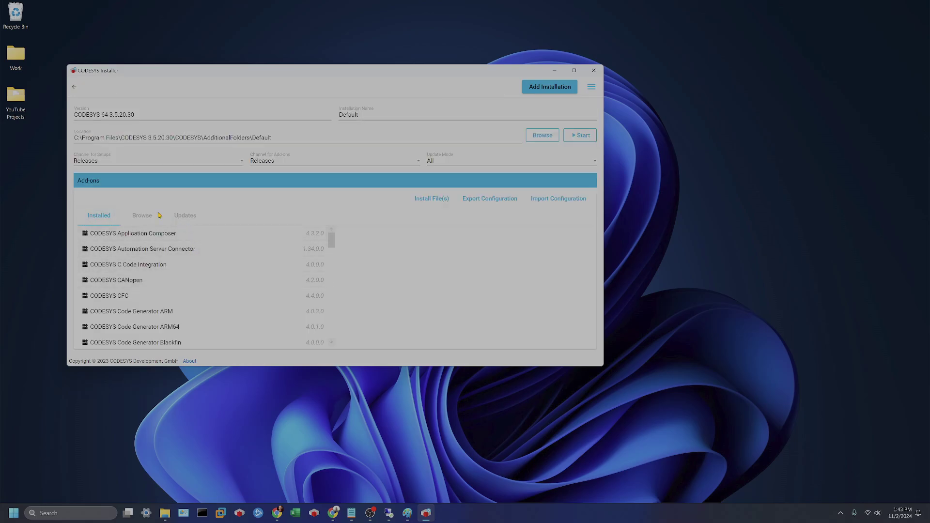
{"action": "left_click", "coordinate": [187, 217]}
{"action": "left_click", "coordinate": [109, 201]}
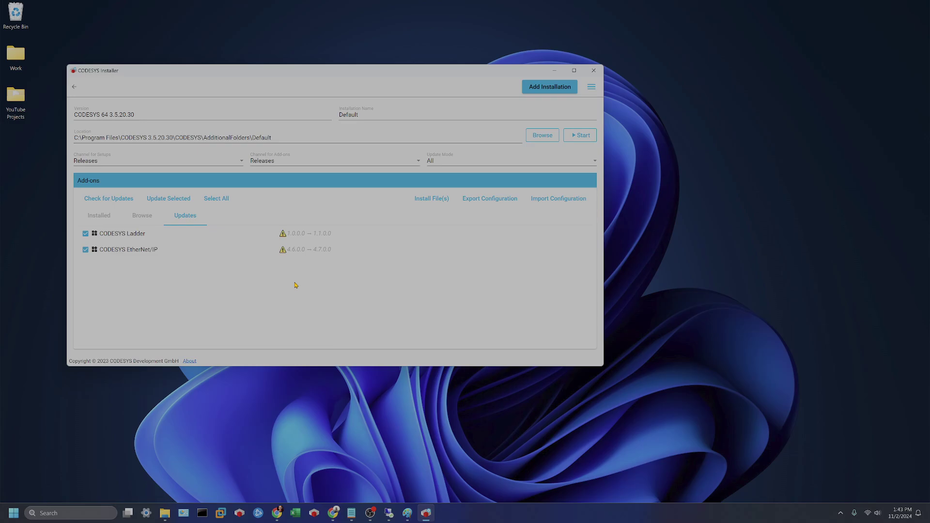
{"action": "left_click", "coordinate": [168, 200]}
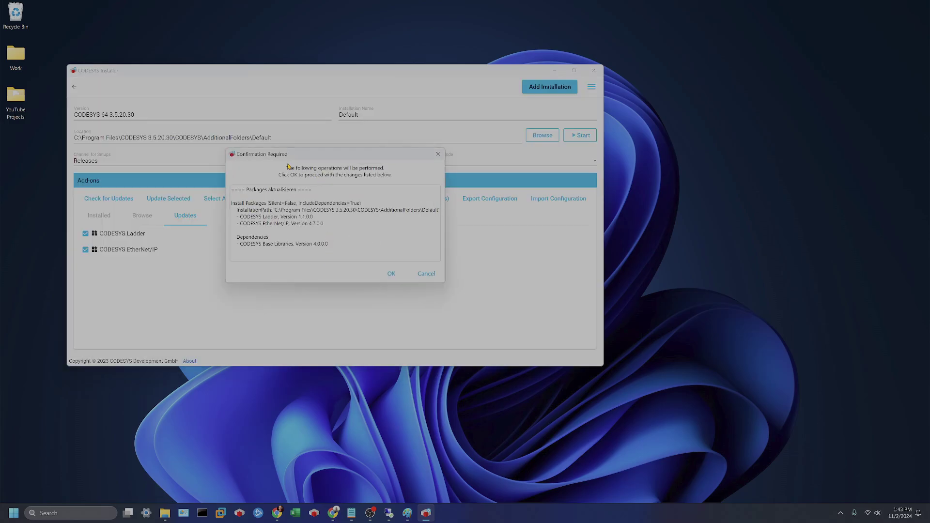
{"action": "left_click", "coordinate": [392, 274]}
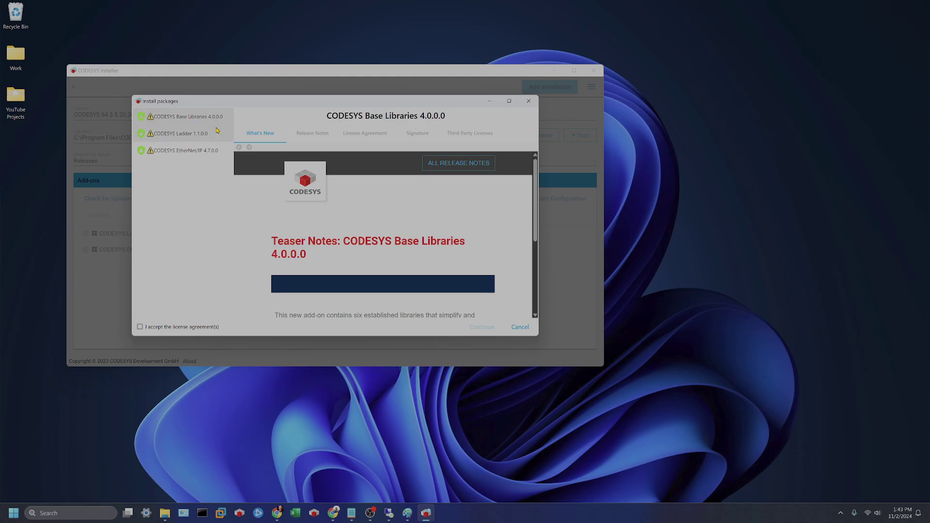
Review the notes for the Ladder, EtherNet/IP and Base Libraries packages, accept the license agreements and continue the installation.
{"action": "left_click", "coordinate": [191, 141]}
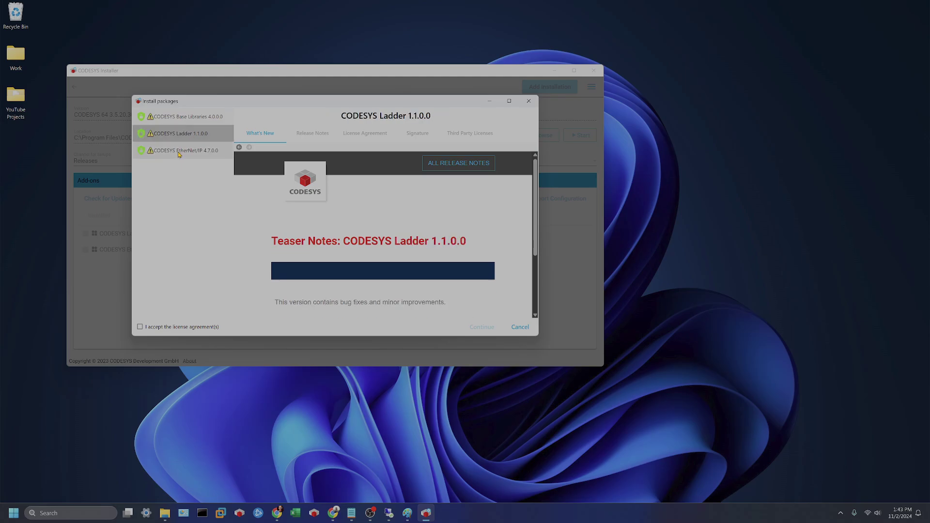
{"action": "left_click", "coordinate": [194, 151]}
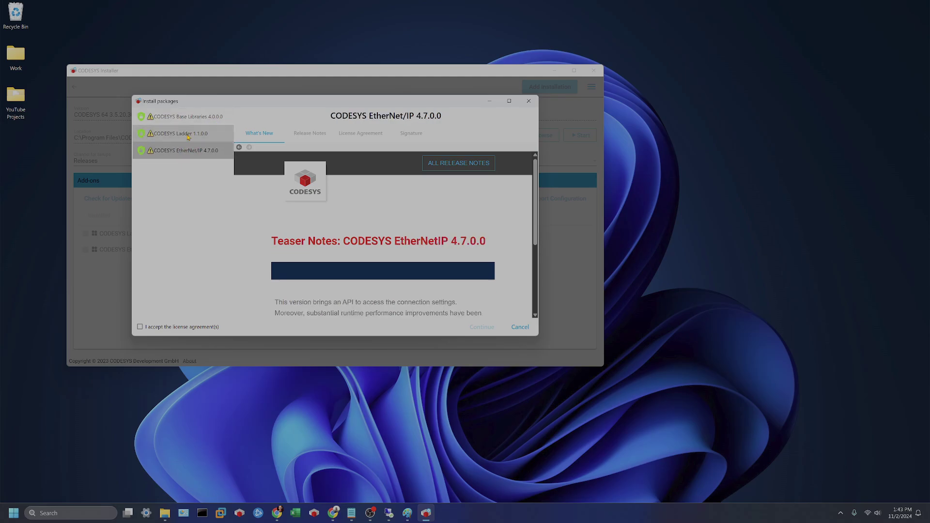
{"action": "left_click", "coordinate": [193, 134]}
{"action": "left_click", "coordinate": [191, 117]}
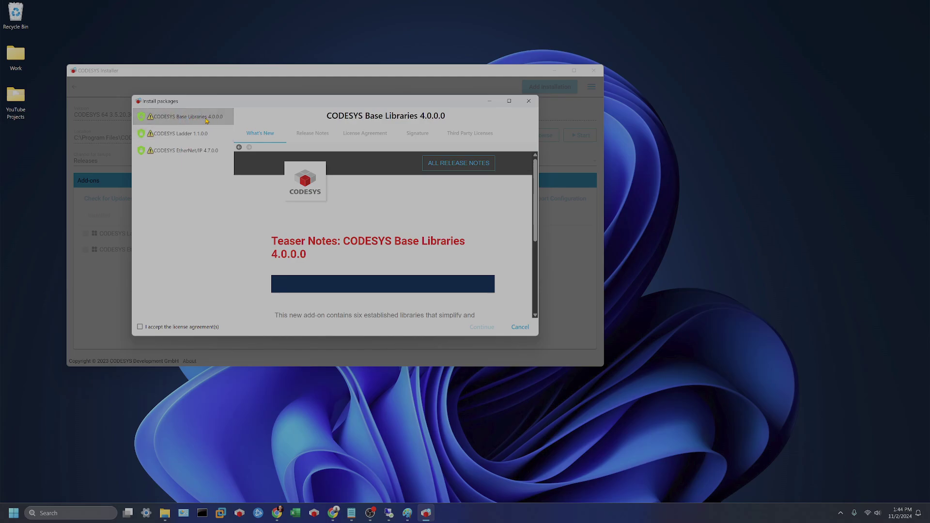
{"action": "left_click", "coordinate": [140, 327]}
{"action": "left_click", "coordinate": [481, 327]}
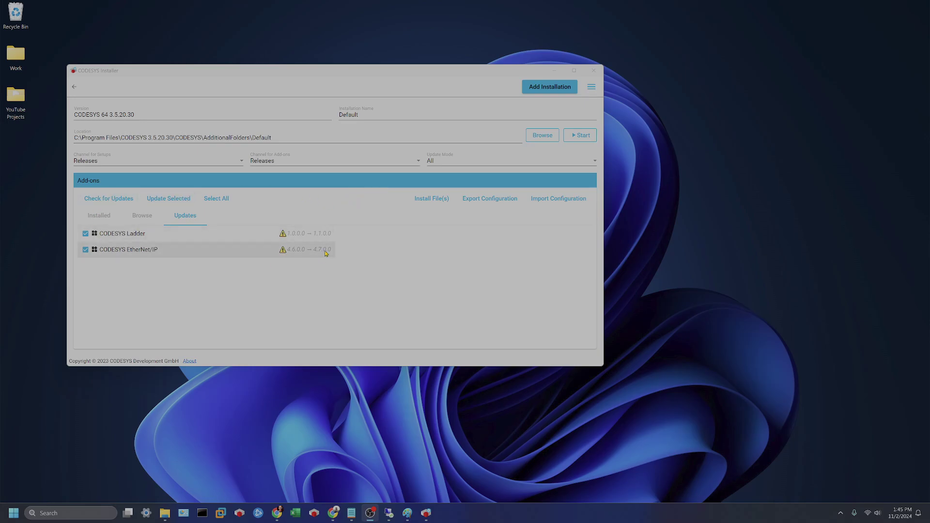
Recheck the Default installation for remaining add-on updates and close the CODESYS Installer.
{"action": "left_click", "coordinate": [109, 199]}
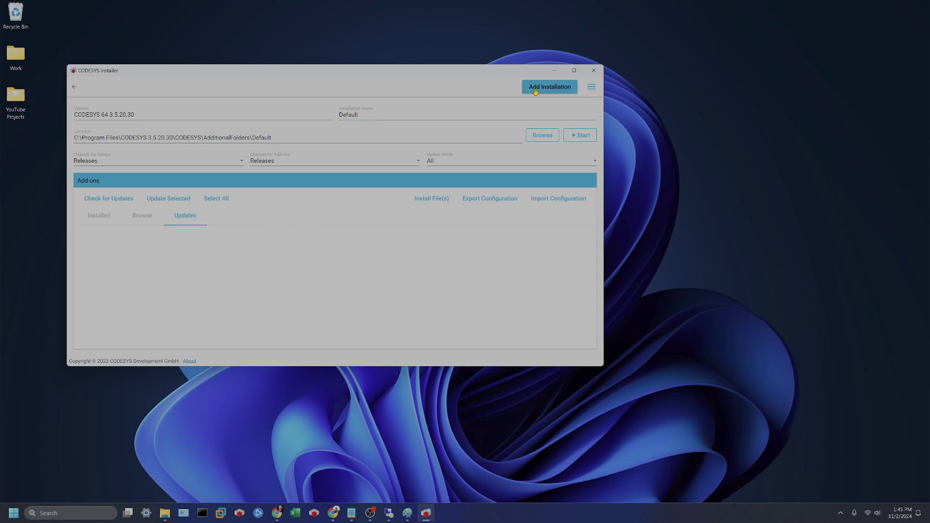
{"action": "left_click", "coordinate": [598, 71]}
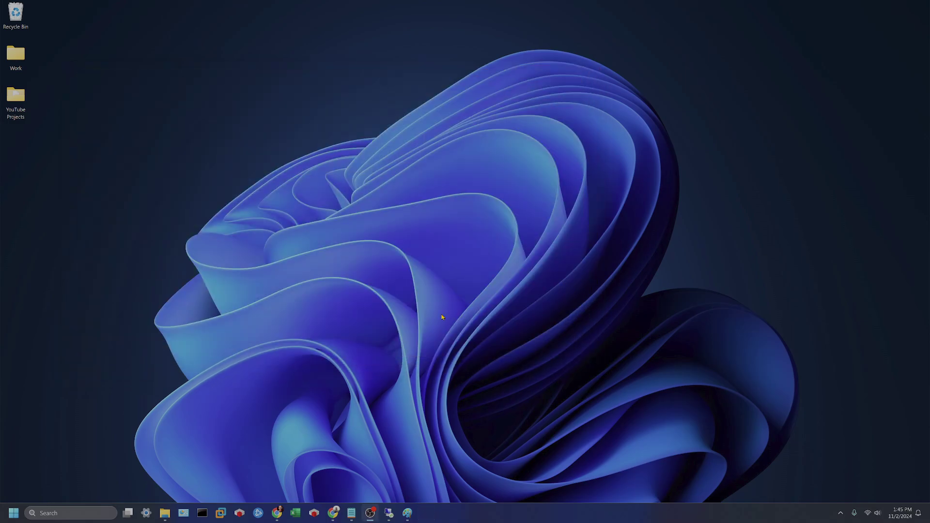
Open the WIND10_CODESYS_SOFTPLC_YOUTUBE project from the YouTube Projects folder and update all its outdated and rebranded libraries to the newest versions.
{"action": "left_click", "coordinate": [164, 513]}
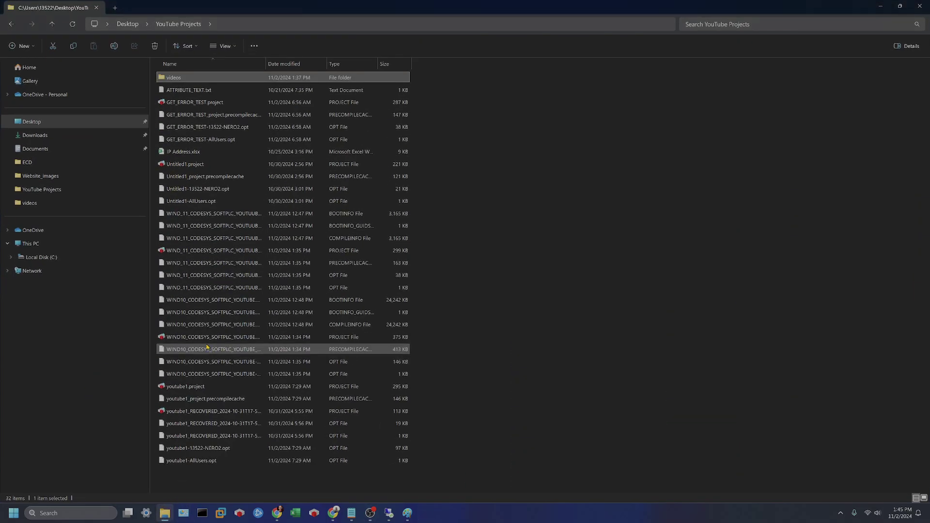
{"action": "left_click", "coordinate": [185, 337]}
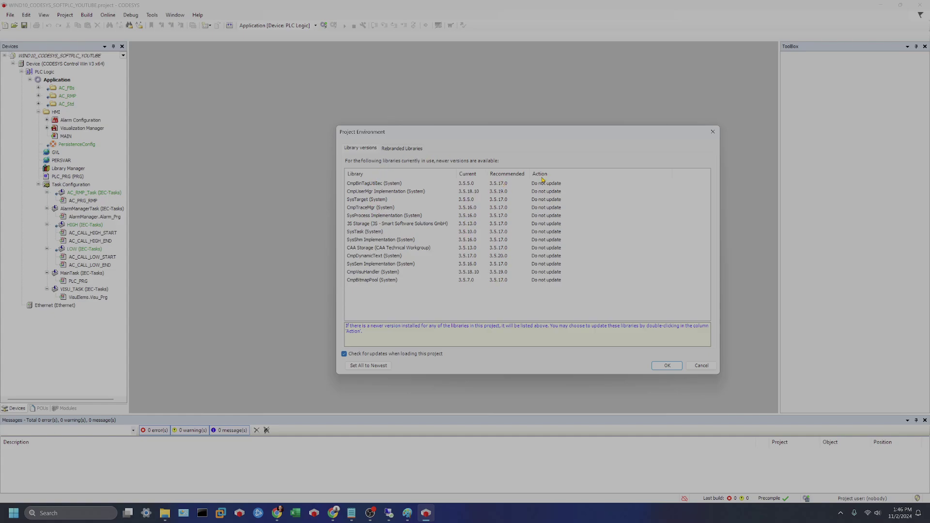
{"action": "left_click", "coordinate": [368, 365]}
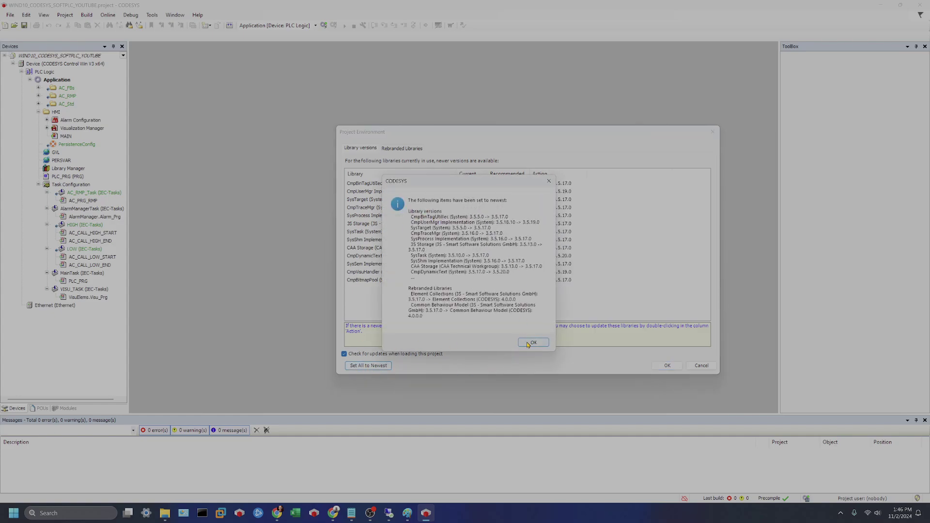
{"action": "left_click", "coordinate": [532, 343]}
{"action": "left_click", "coordinate": [667, 365]}
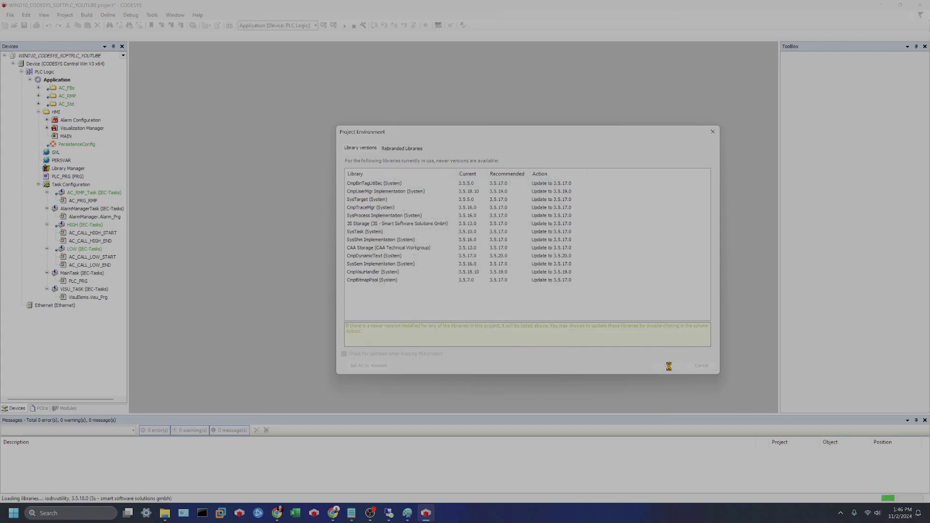